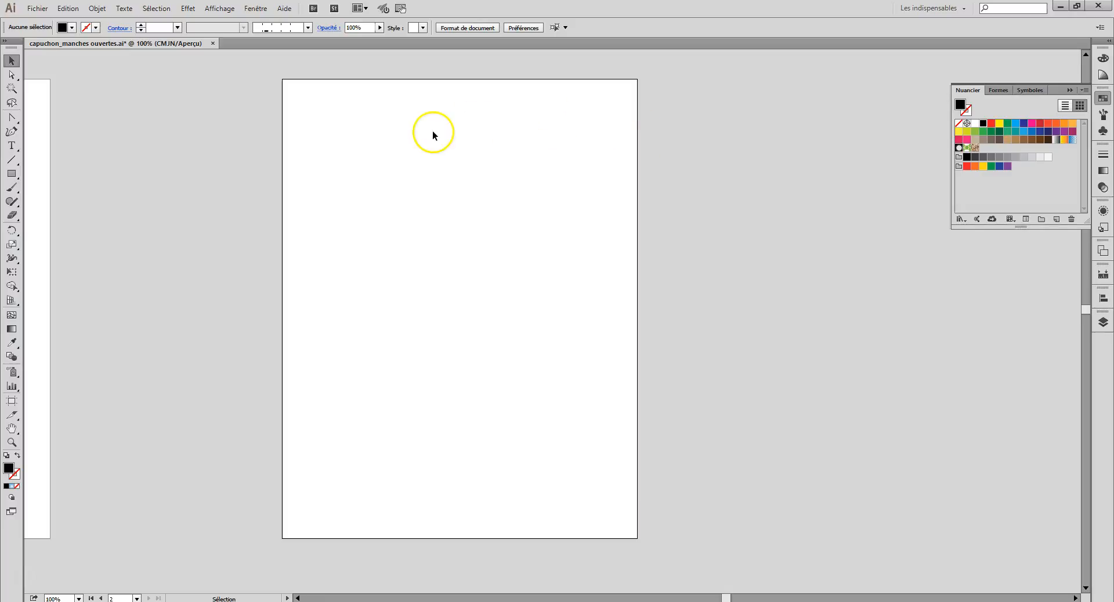
- Import imprime_tissu.jpg from the cours 3 folder, position it across the width of the blank artboard and embed it
left_click(35, 12)
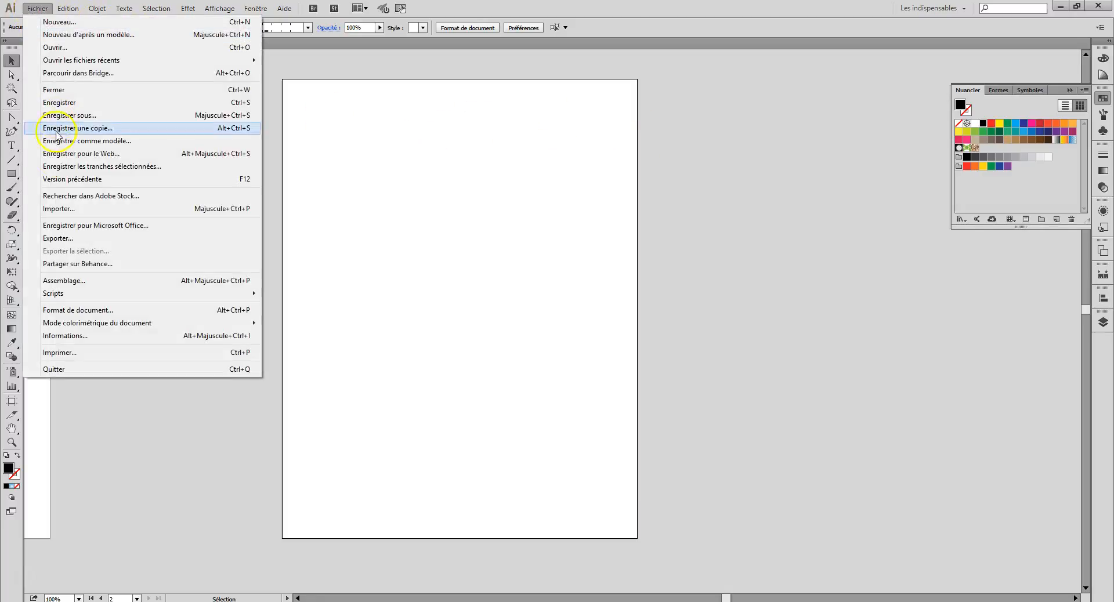
left_click(60, 208)
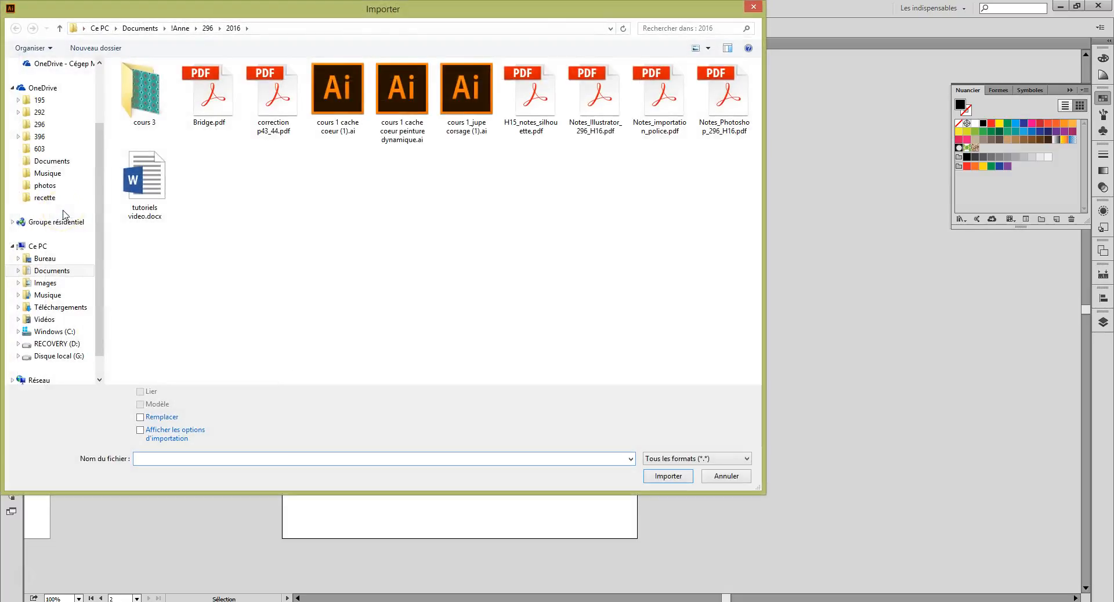
double_click(155, 88)
left_click(156, 90)
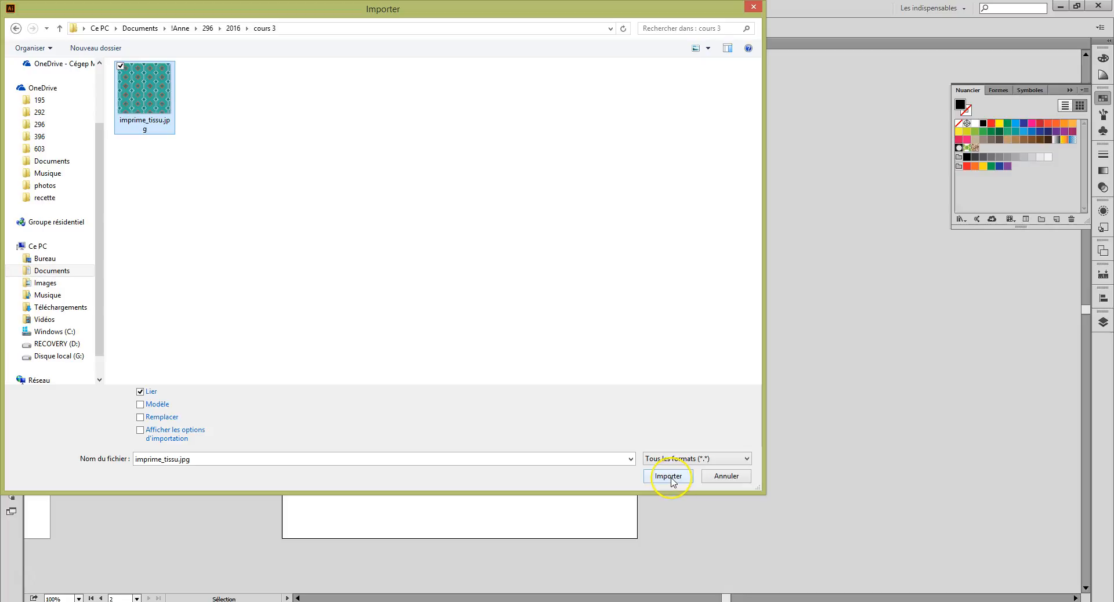
left_click(668, 476)
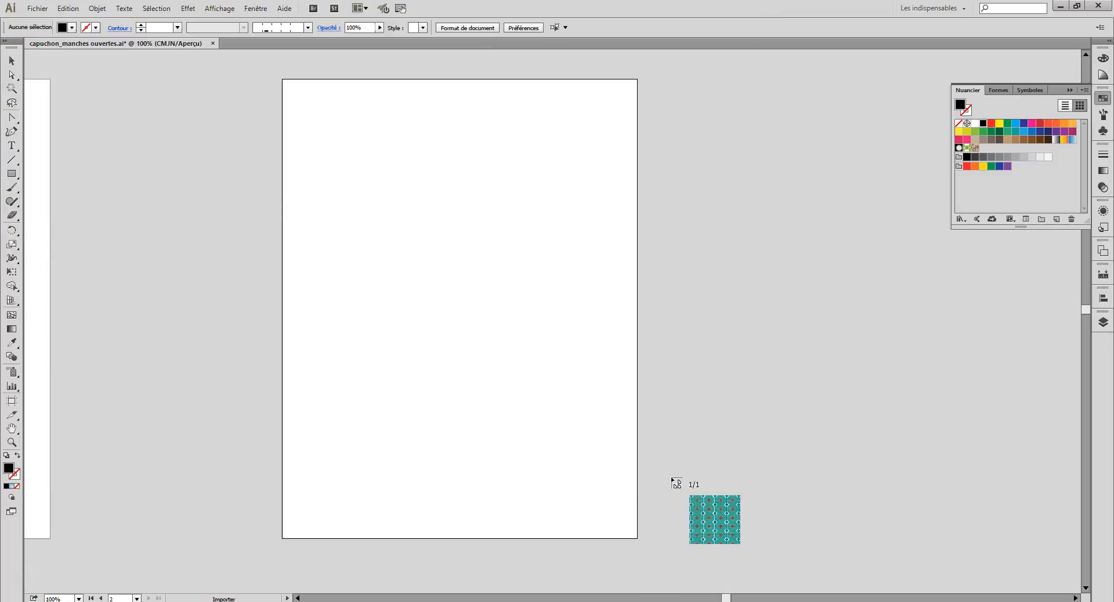
left_click(338, 164)
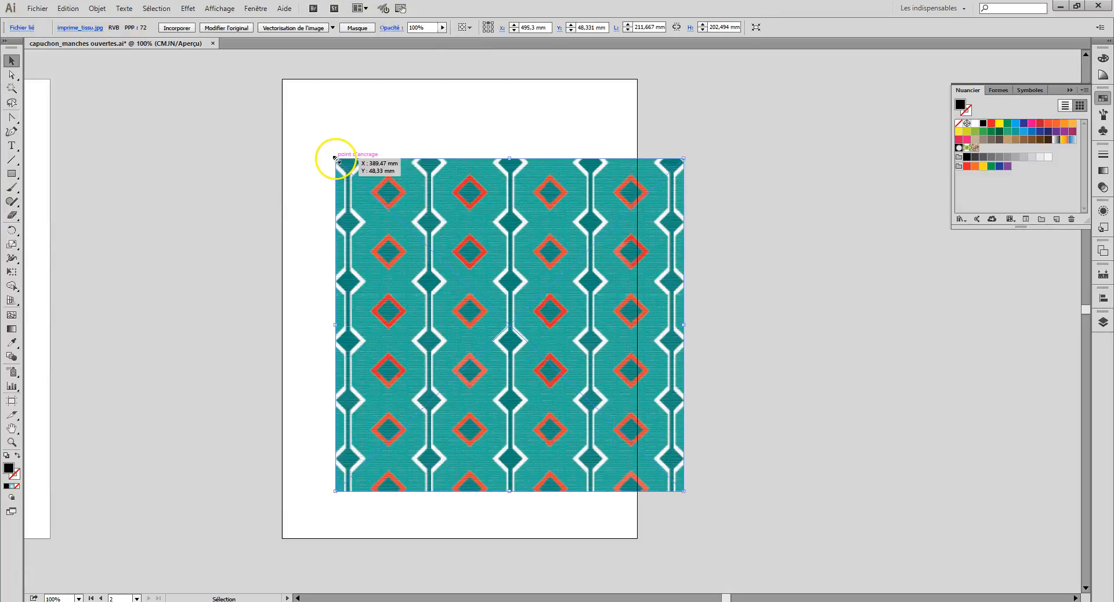
left_click_drag(476, 214, 430, 199)
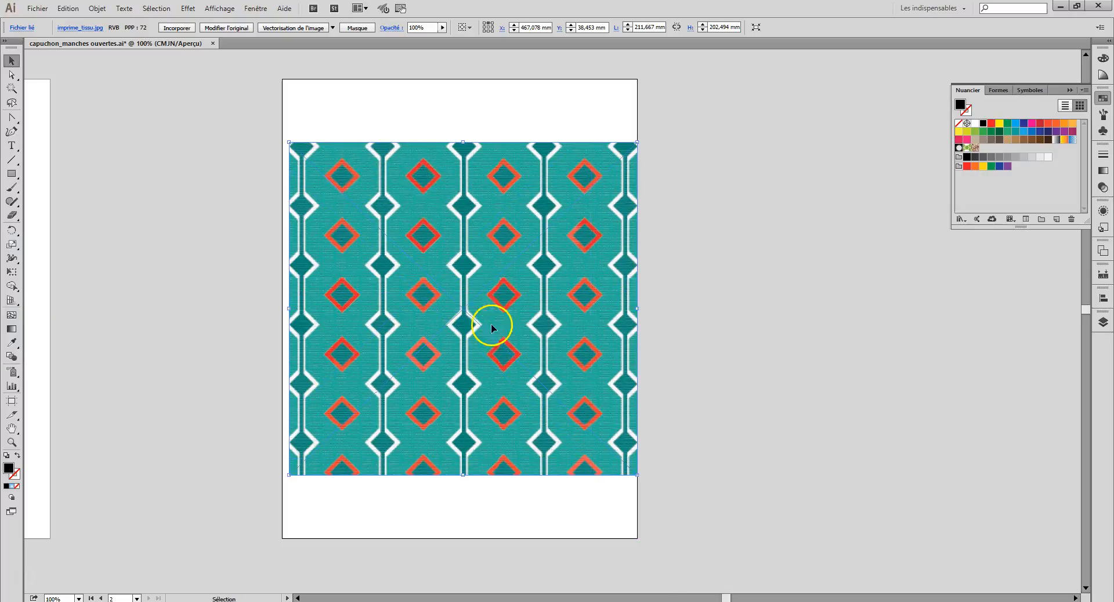
left_click(177, 29)
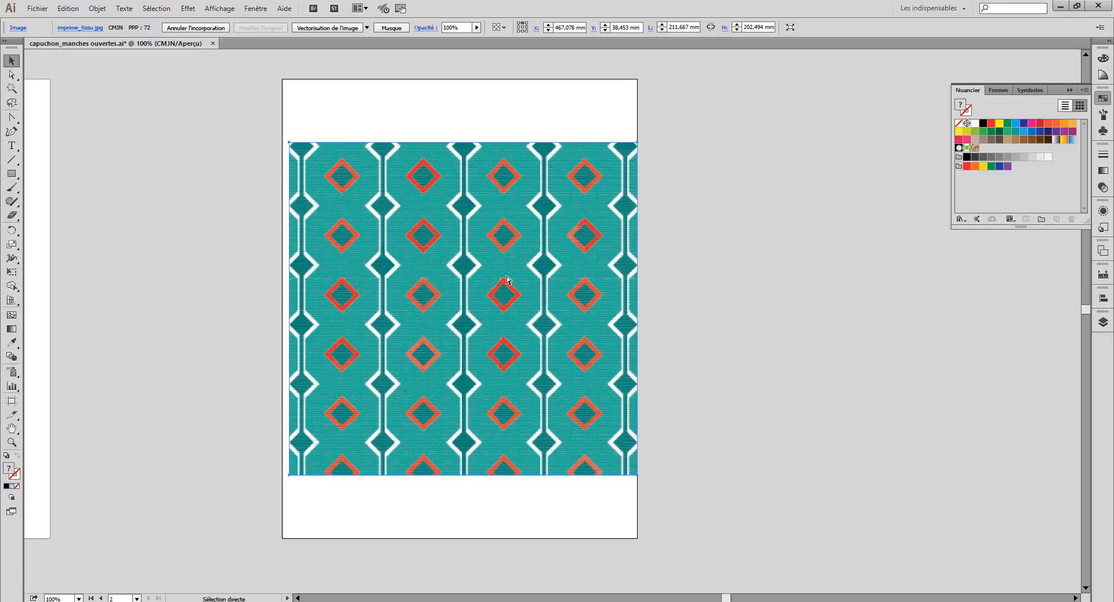
- Show the rulers and place two vertical and two horizontal guides through the centres of the four upper-left orange diamonds
key("ctrl+r")
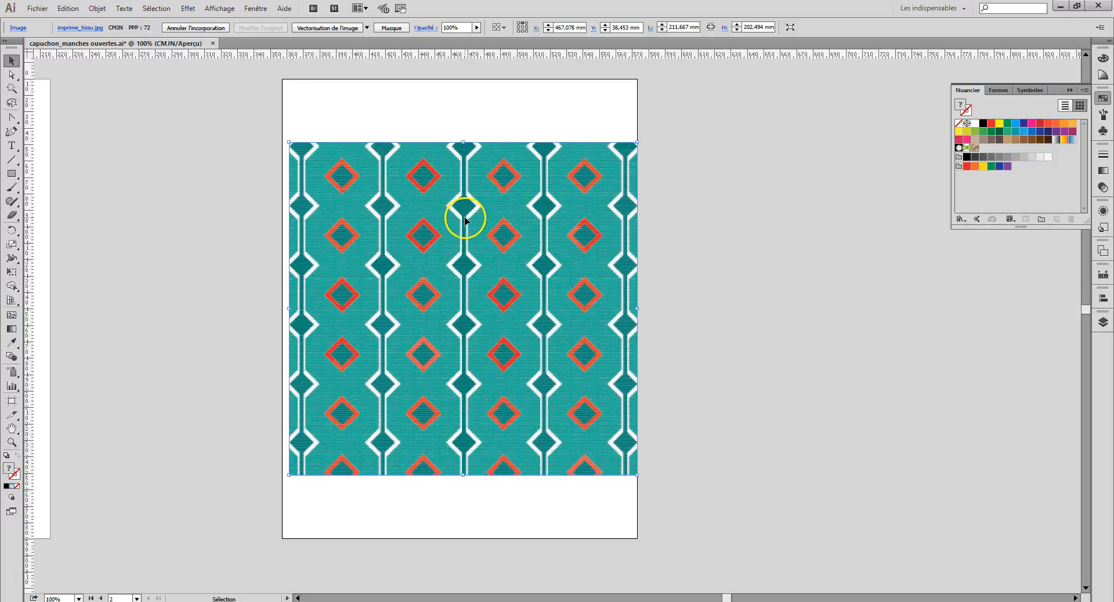
left_click_drag(30, 223, 341, 234)
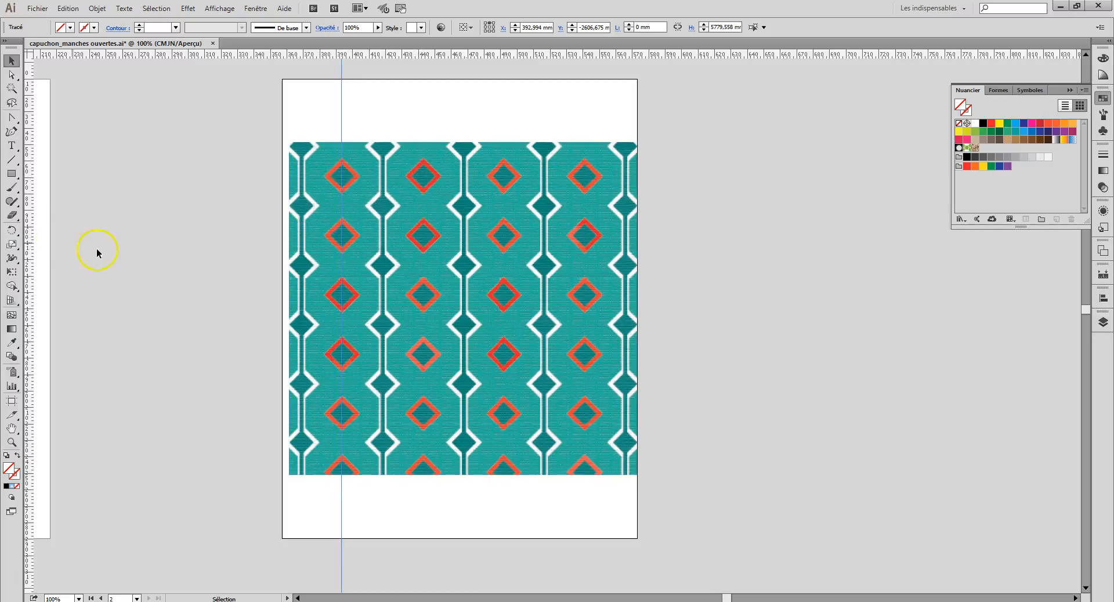
left_click_drag(29, 231, 424, 213)
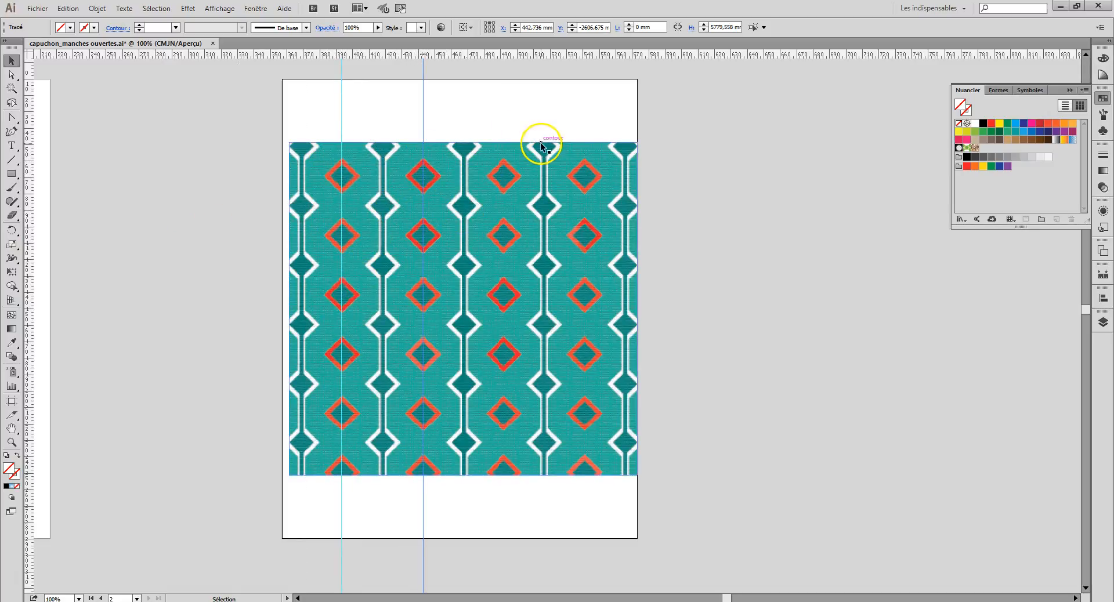
left_click_drag(467, 56, 478, 173)
left_click_drag(481, 53, 476, 234)
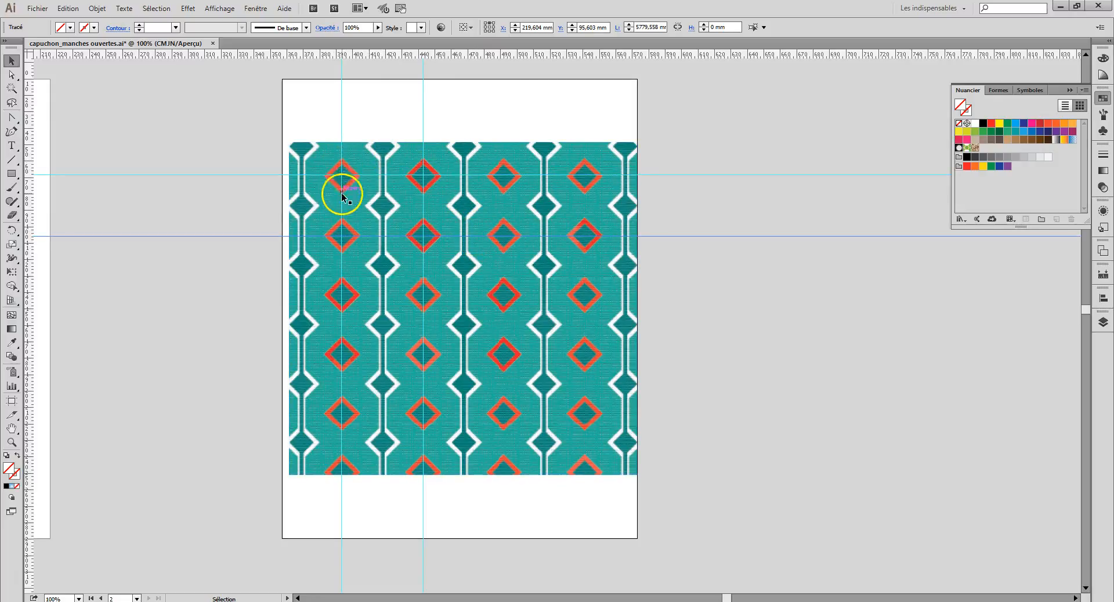
left_click(346, 235)
- Sample the fabric's teal background colour with the Eyedropper and add it to the swatches
left_click(11, 442)
left_click_drag(302, 151, 485, 258)
scroll(499, 232, "down", 2)
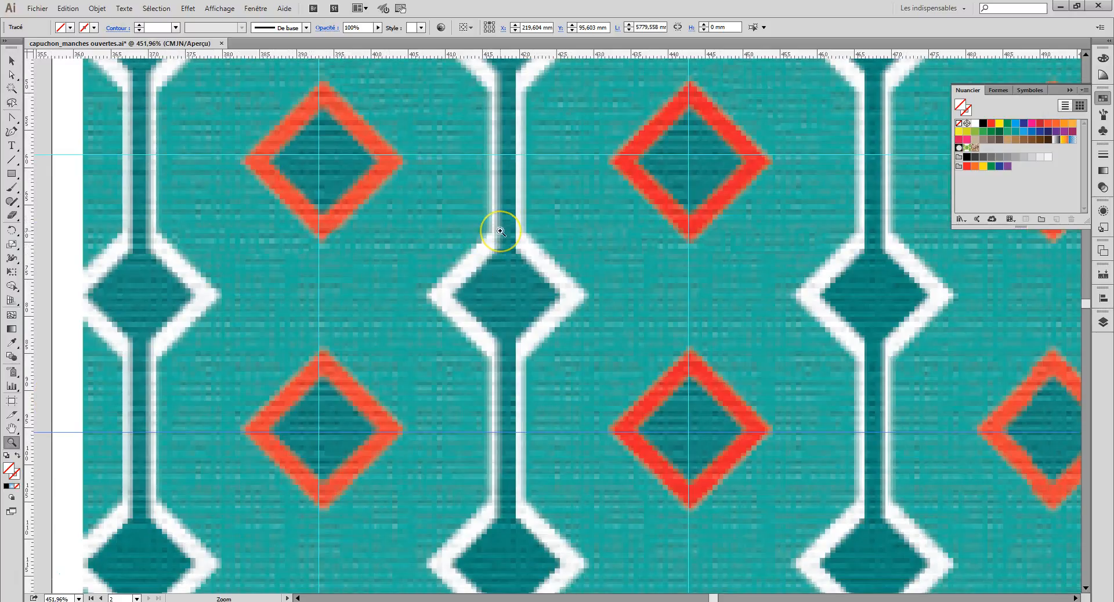
scroll(501, 231, "up", 1)
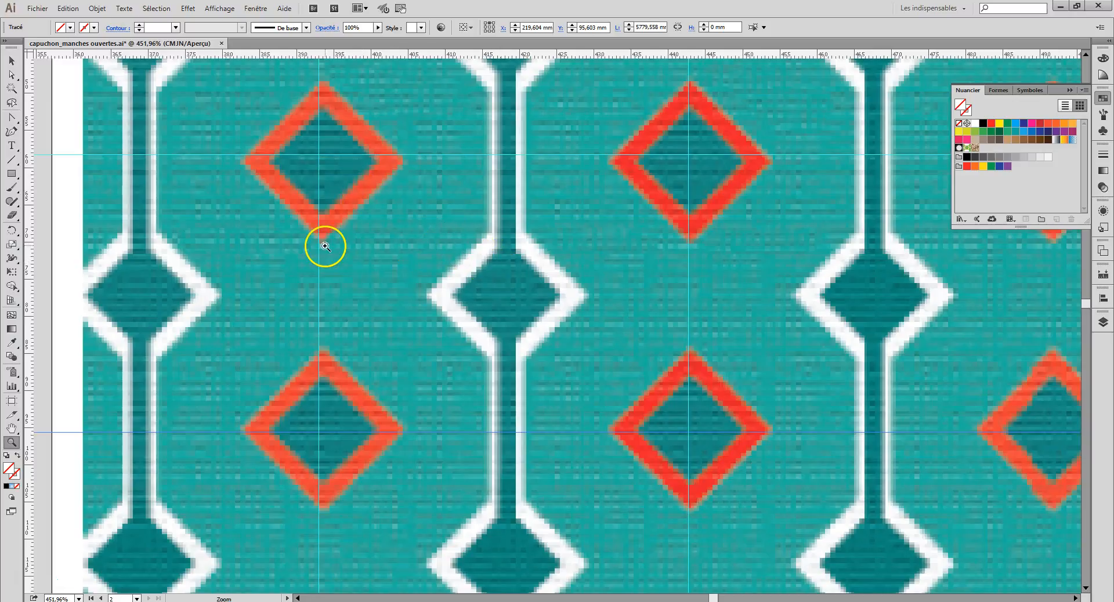
left_click(11, 342)
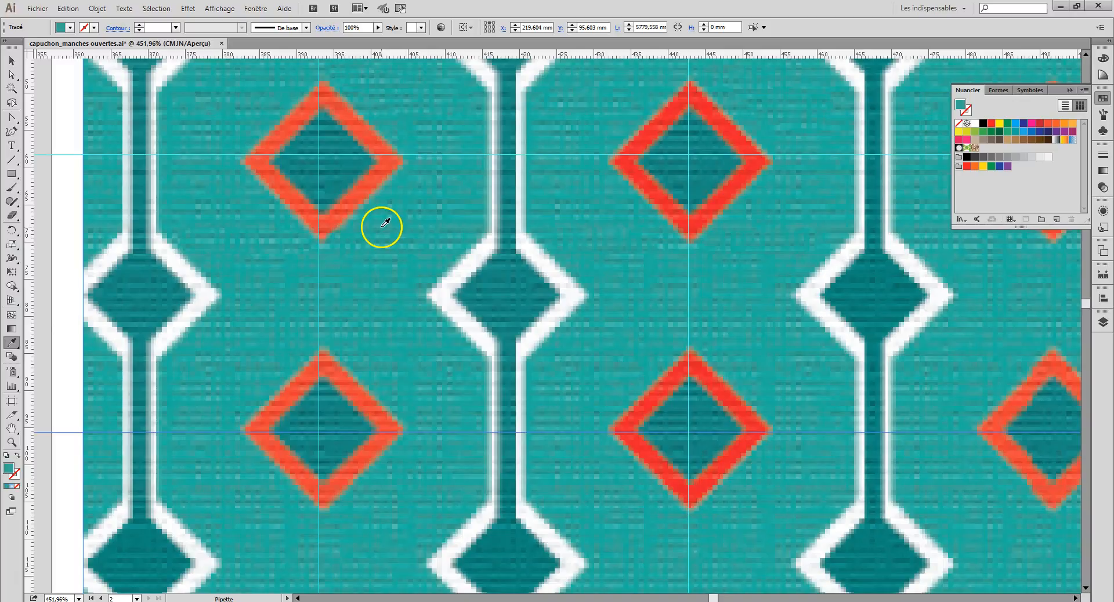
left_click_drag(11, 471, 993, 174)
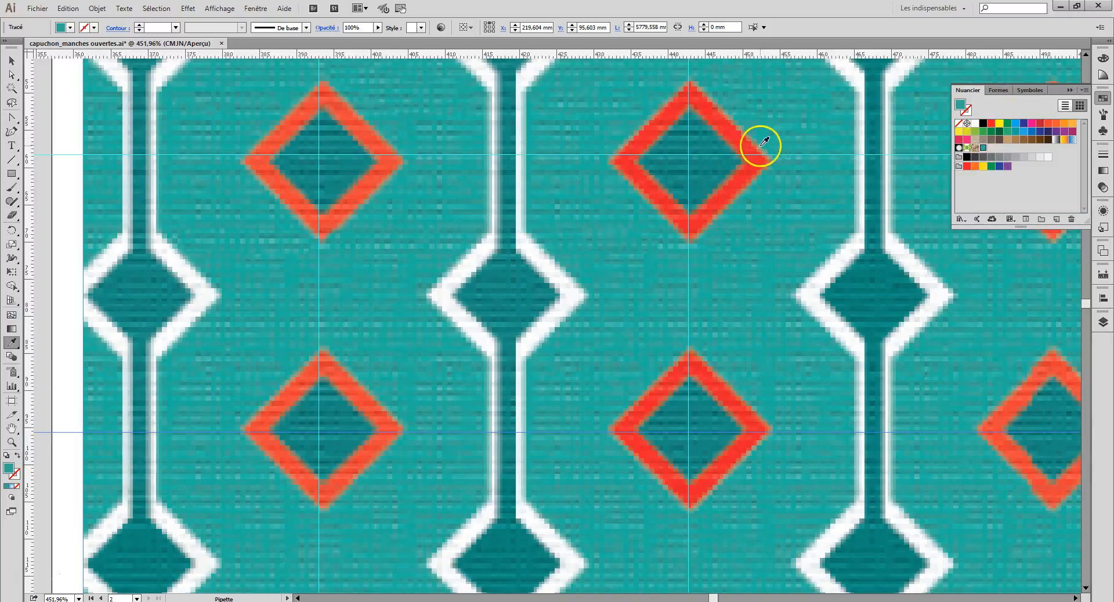
- Sample the red diamond outline and the dark teal motif, adding each colour to the swatches
left_click(737, 138)
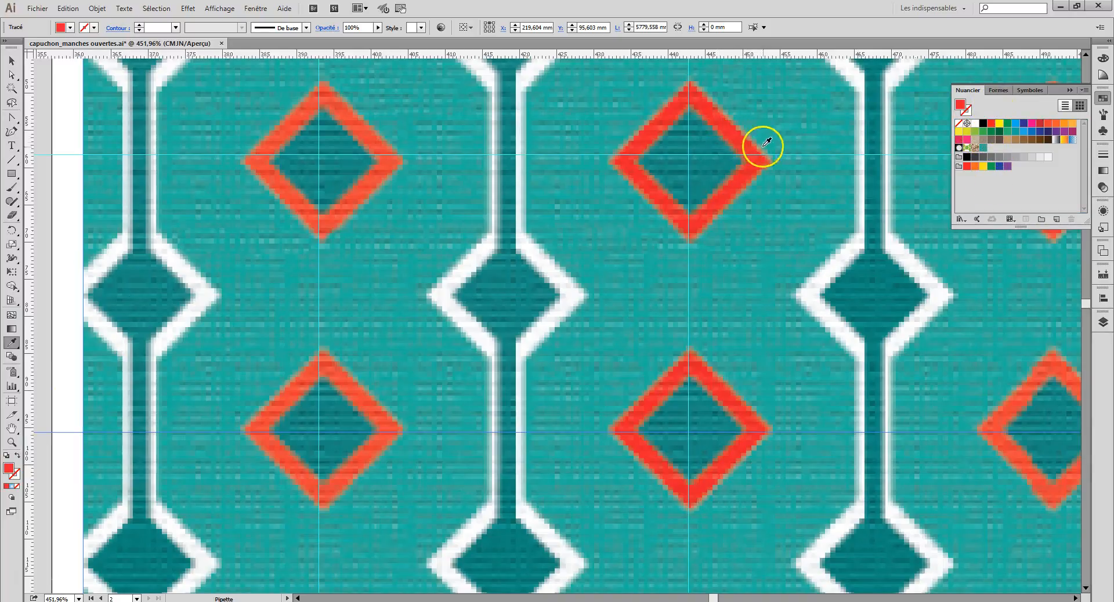
left_click_drag(960, 105, 991, 150)
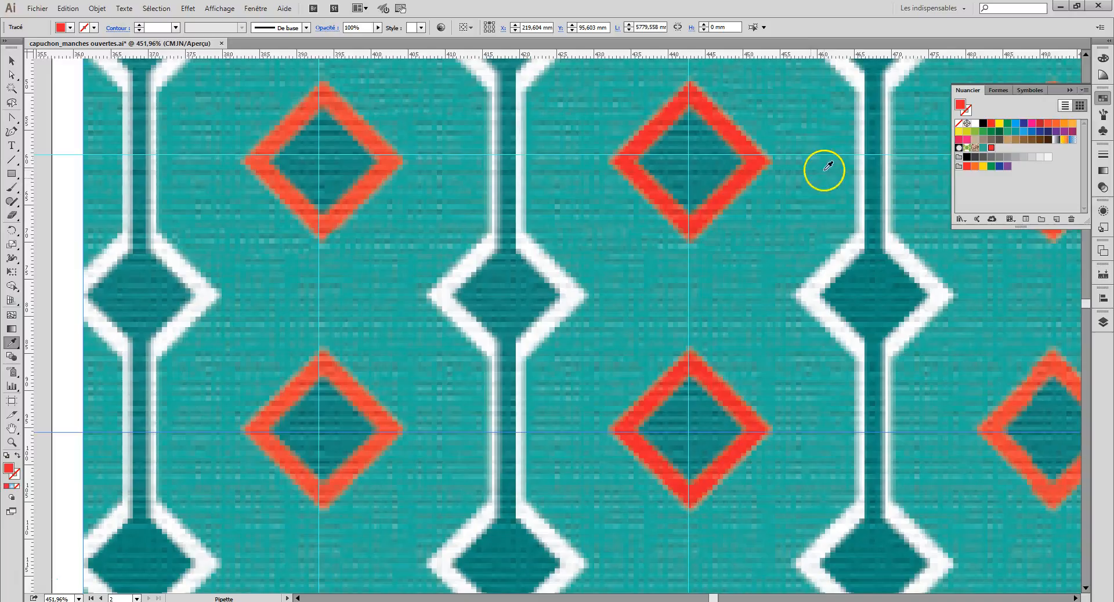
left_click(876, 277)
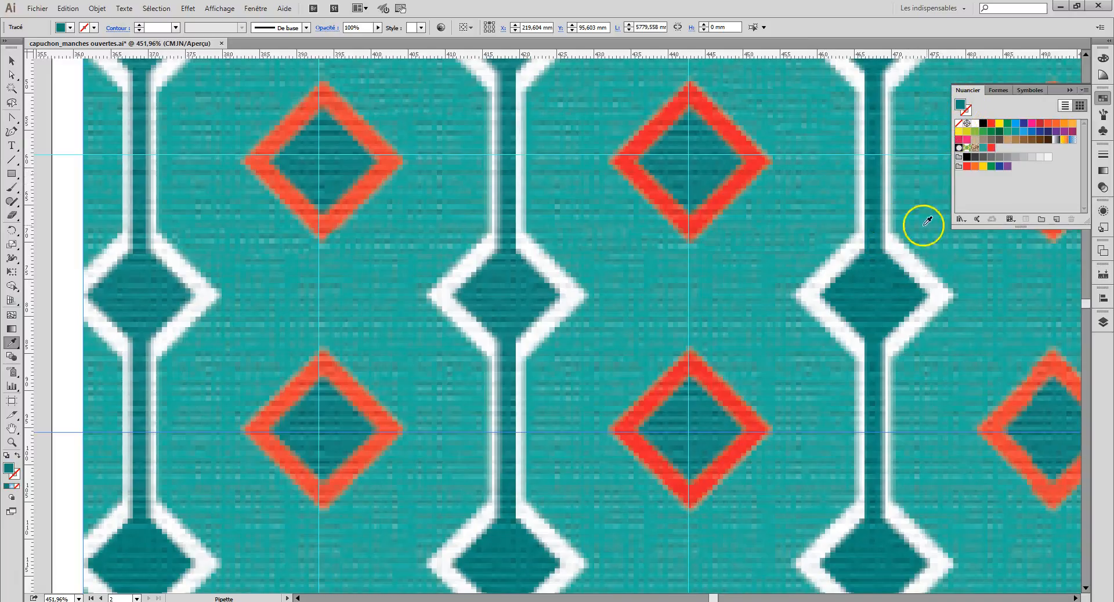
left_click_drag(960, 104, 986, 140)
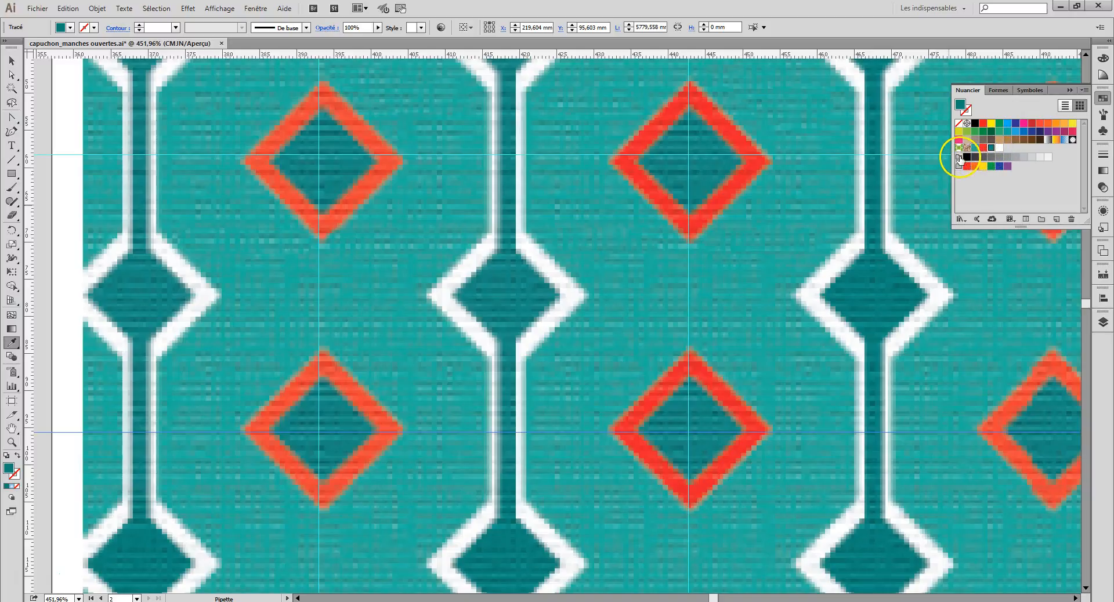
- Delete both colour groups and all default swatches, keeping only the sampled teal, red and dark teal plus white
left_click(958, 158)
left_click(960, 167, "shift")
left_click_drag(959, 158, 1066, 218)
left_click(964, 148)
left_click_drag(975, 123, 1071, 224)
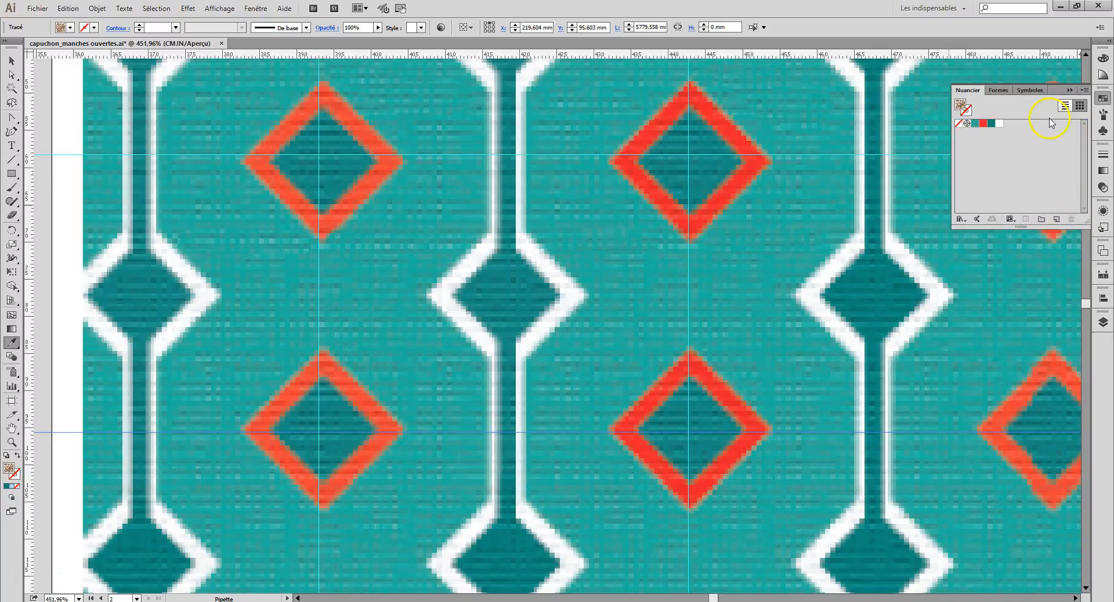
- Start saving the swatch library in AI format and choose the cours 3 folder inside 296 > 2016 as its location
left_click(1084, 91)
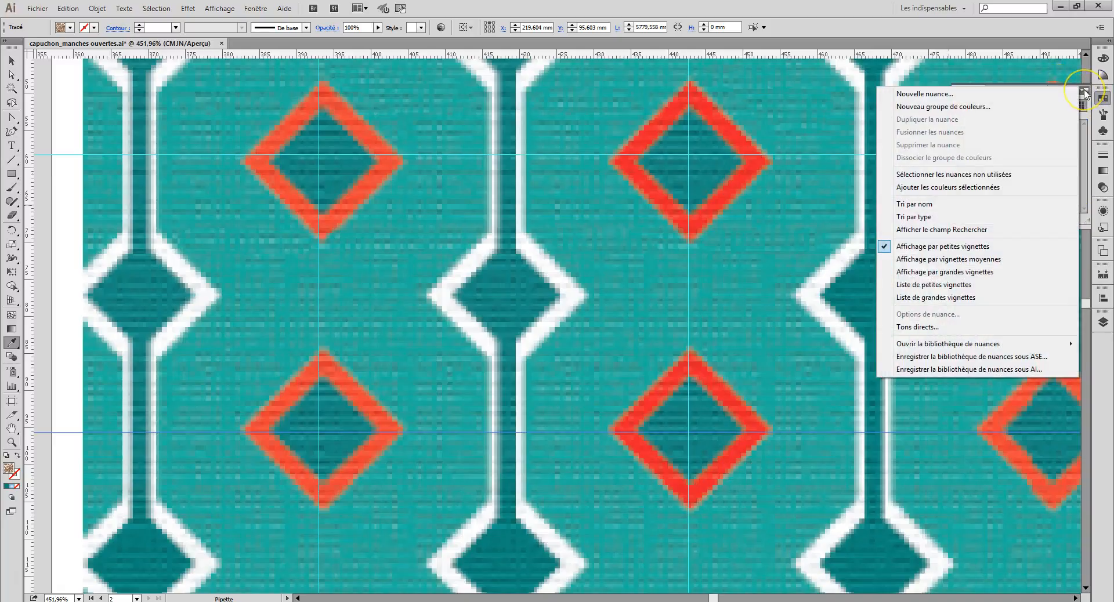
left_click(949, 371)
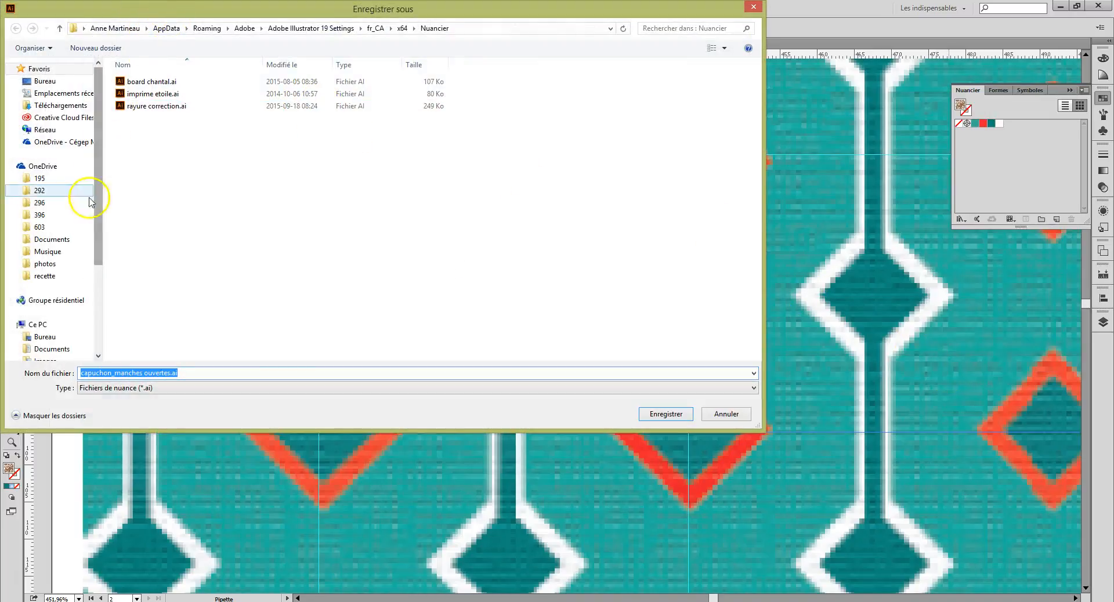
left_click(52, 348)
double_click(139, 92)
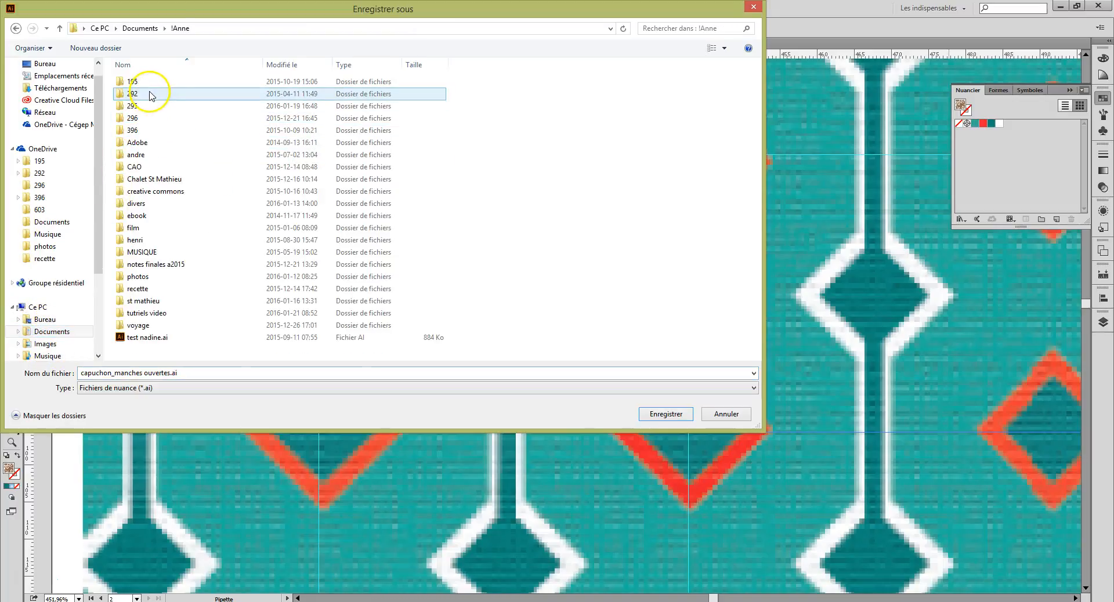
double_click(137, 118)
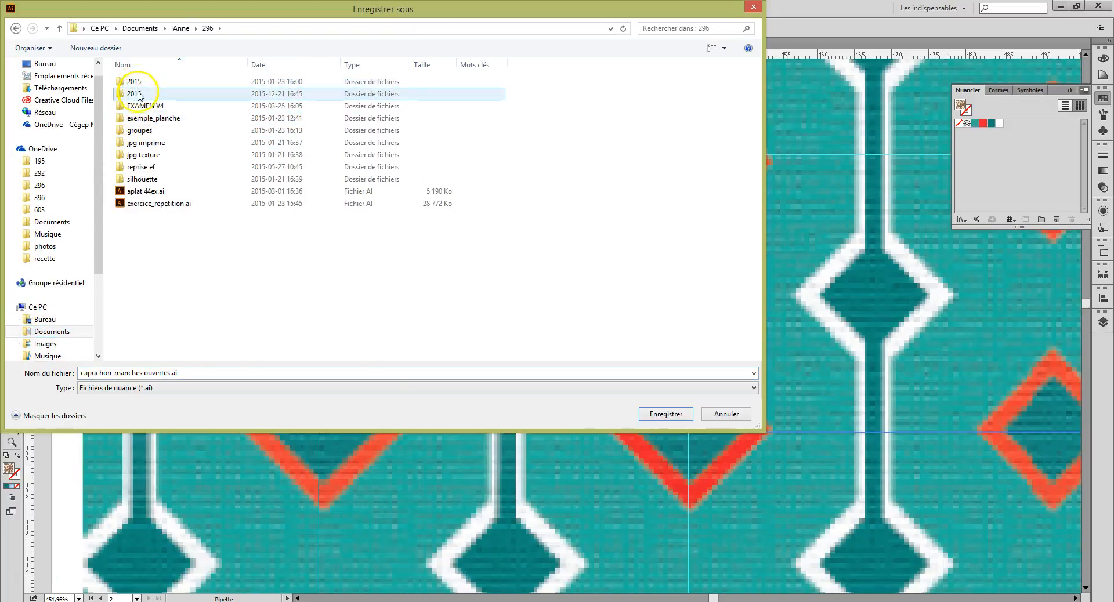
double_click(139, 91)
left_click(139, 87)
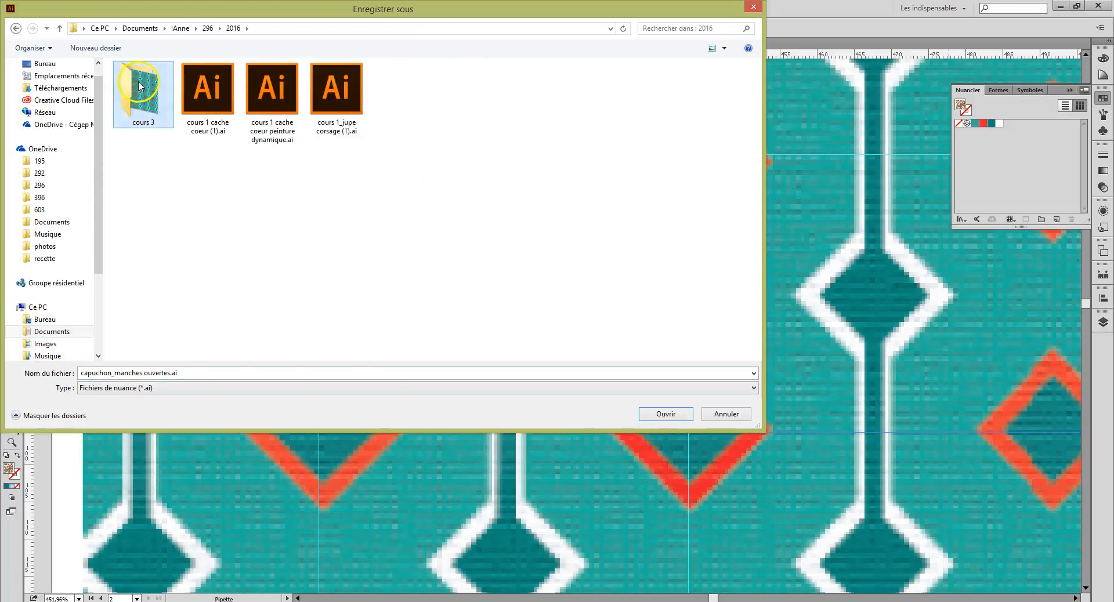
- Name the swatch library file imprime.ai and save it
triple_click(168, 371)
left_click_drag(167, 371, 31, 362)
key("BackSpace")
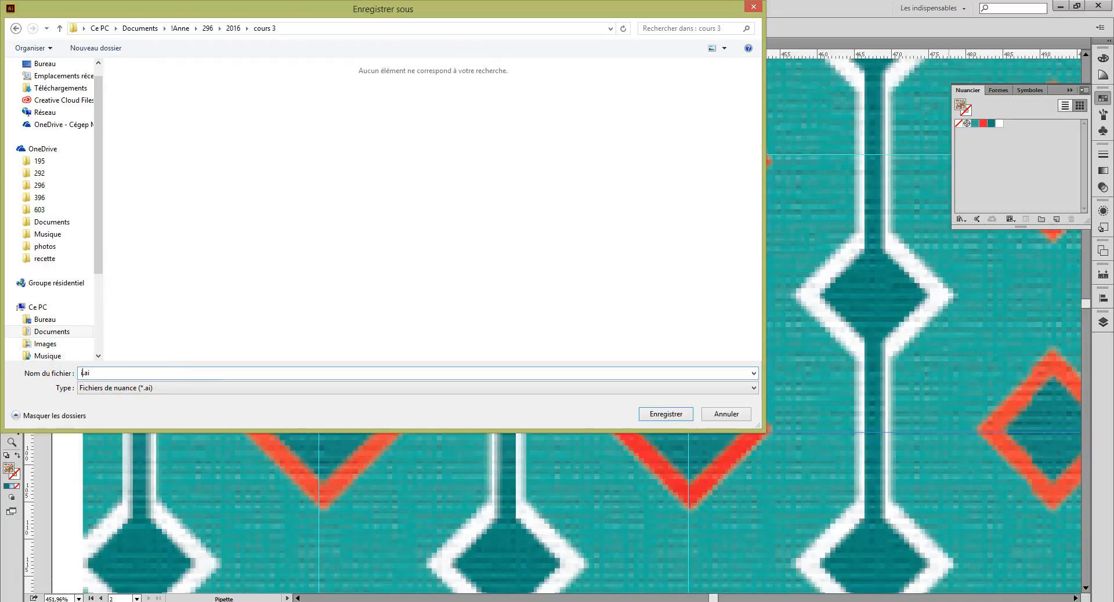
type("imprime")
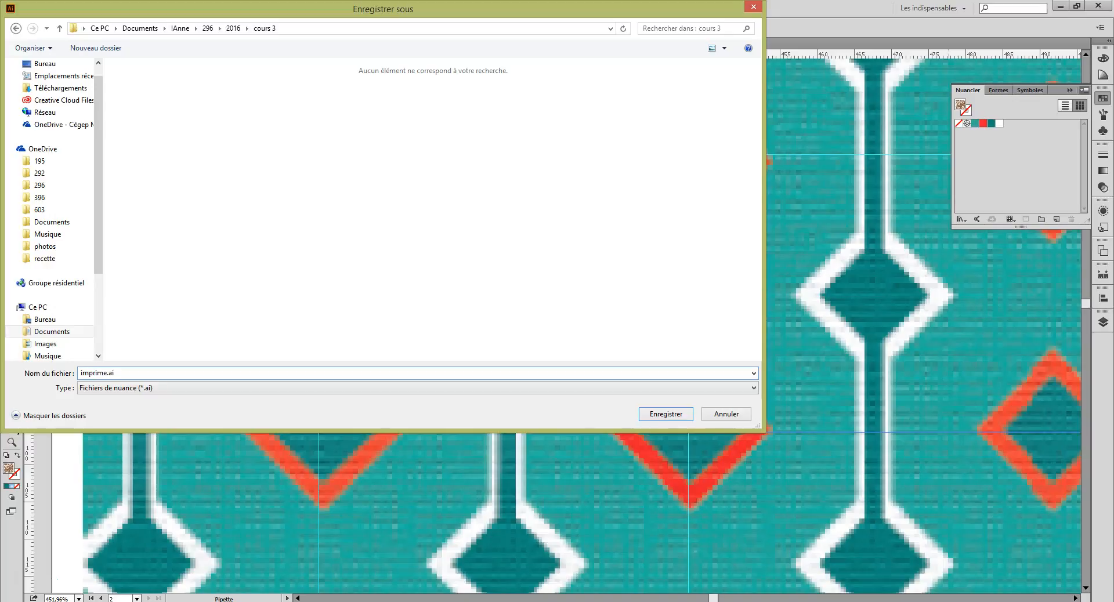
left_click(667, 416)
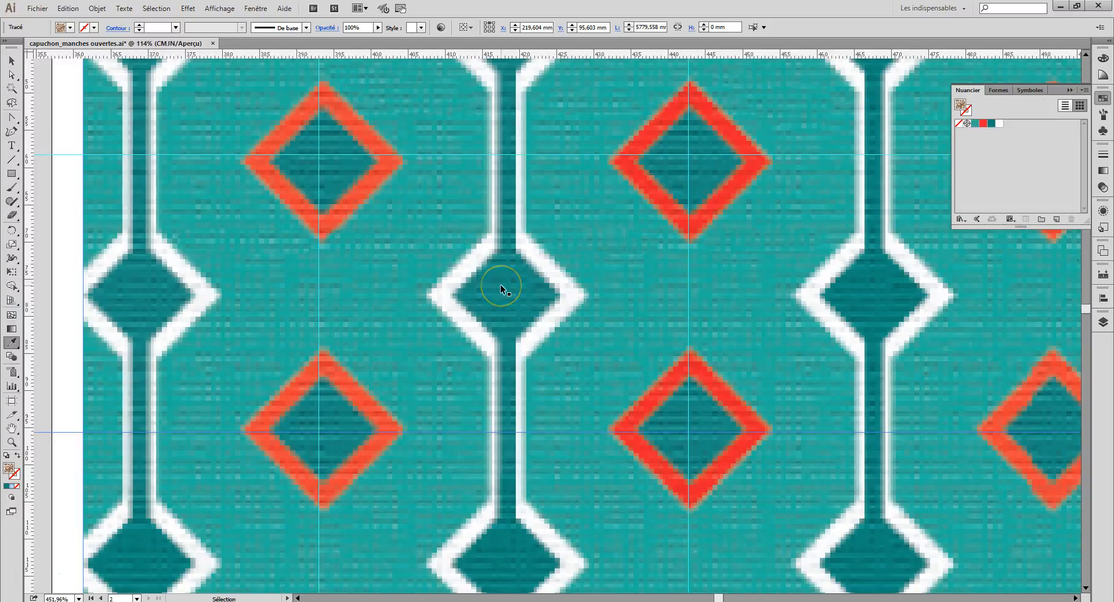
- Fit the whole artboard in view and activate the Selection tool
key("ctrl+0")
key("ctrl+shift+a")
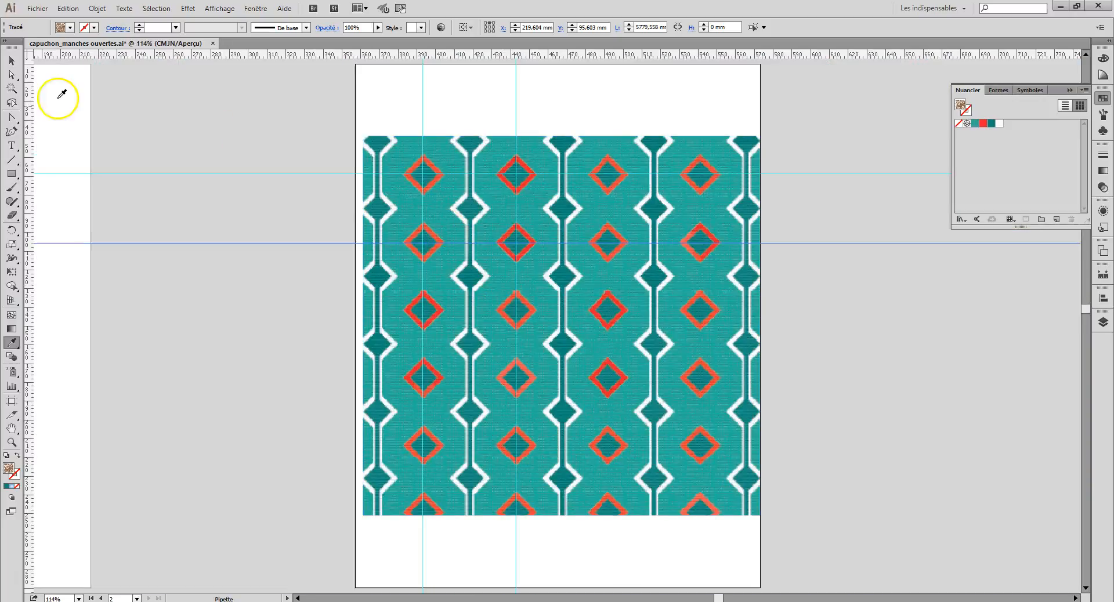
left_click(11, 60)
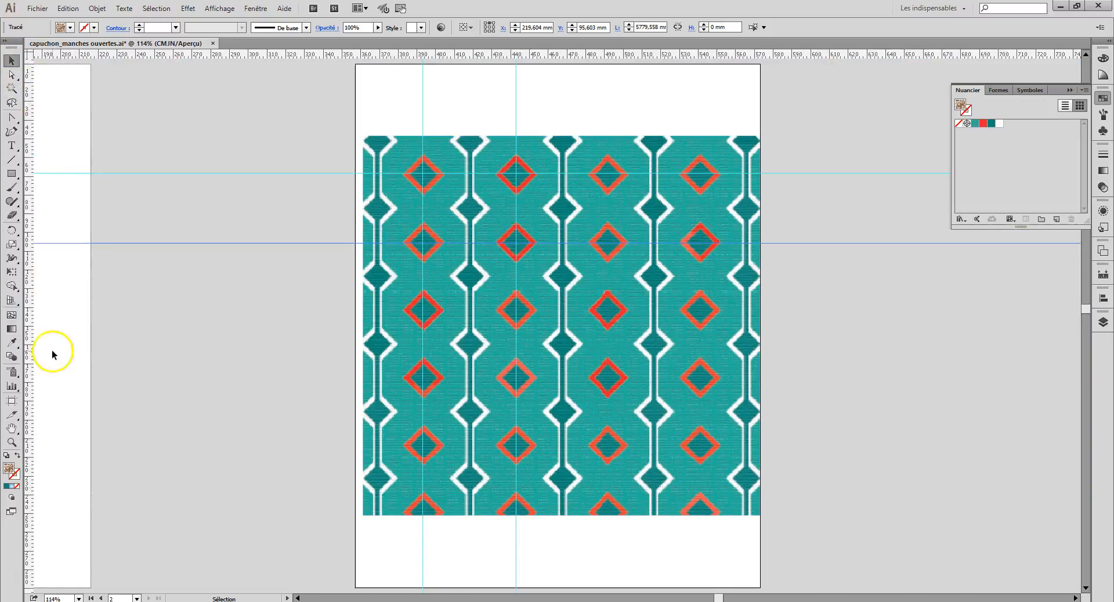